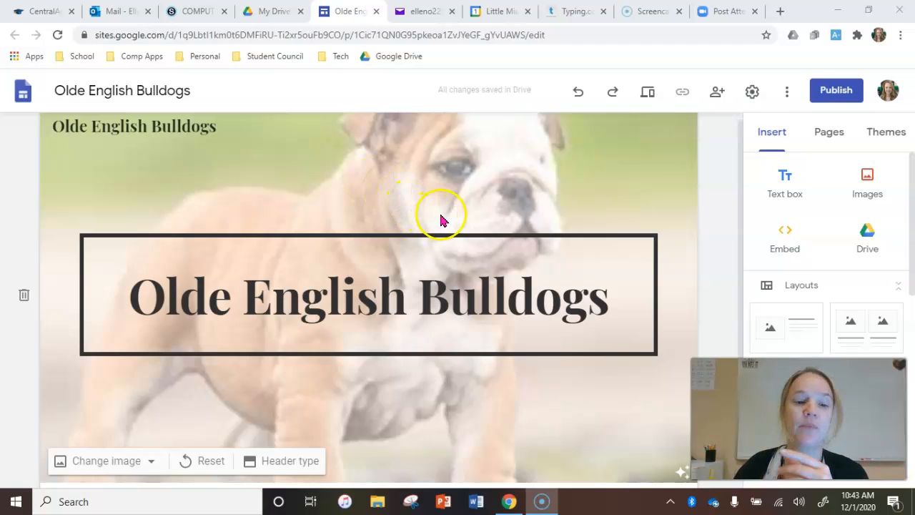
Insert a text box below the banner reading "Olde English Bulldogs are:" and start a bulleted list on the line beneath it.
{"action": "scroll", "coordinate": [441, 217], "scroll_direction": "down", "scroll_amount": 2}
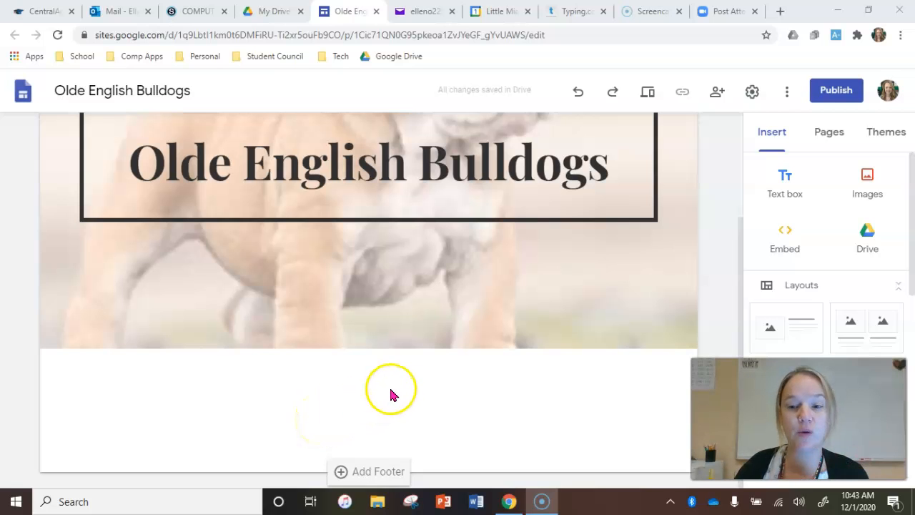
{"action": "scroll", "coordinate": [400, 392], "scroll_direction": "up", "scroll_amount": 2}
{"action": "scroll", "coordinate": [415, 388], "scroll_direction": "down", "scroll_amount": 2}
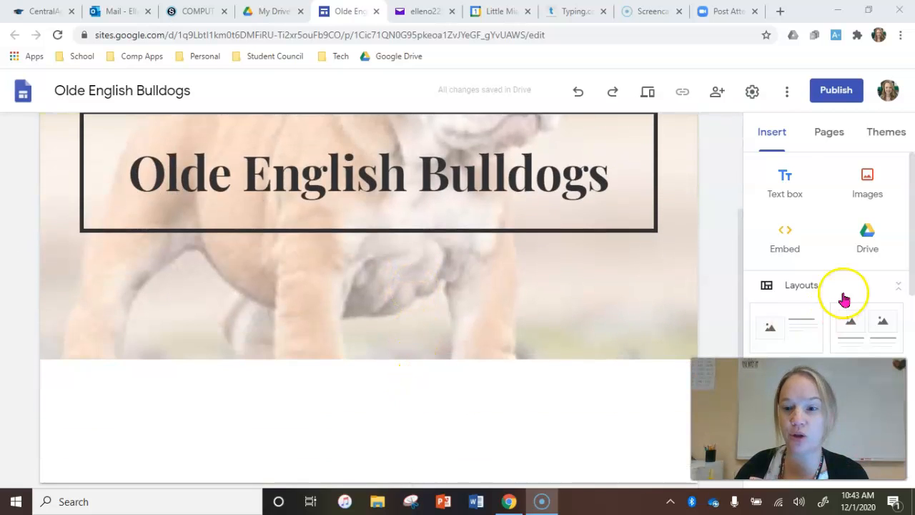
{"action": "left_click", "coordinate": [786, 195]}
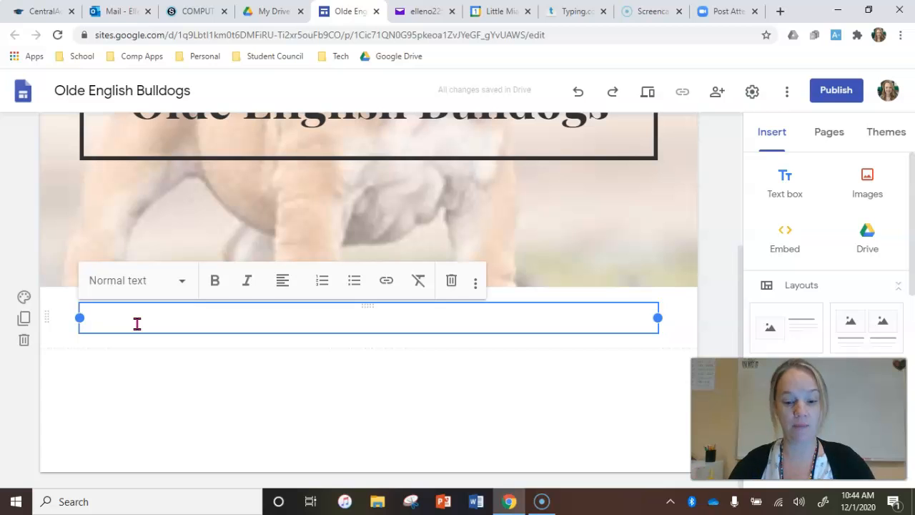
{"action": "type", "text": "Olde En"}
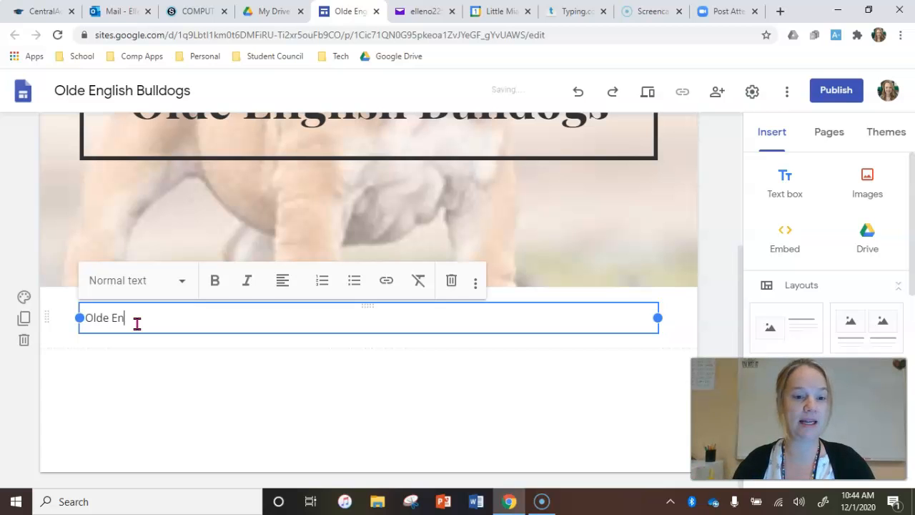
{"action": "type", "text": "glish Bull"}
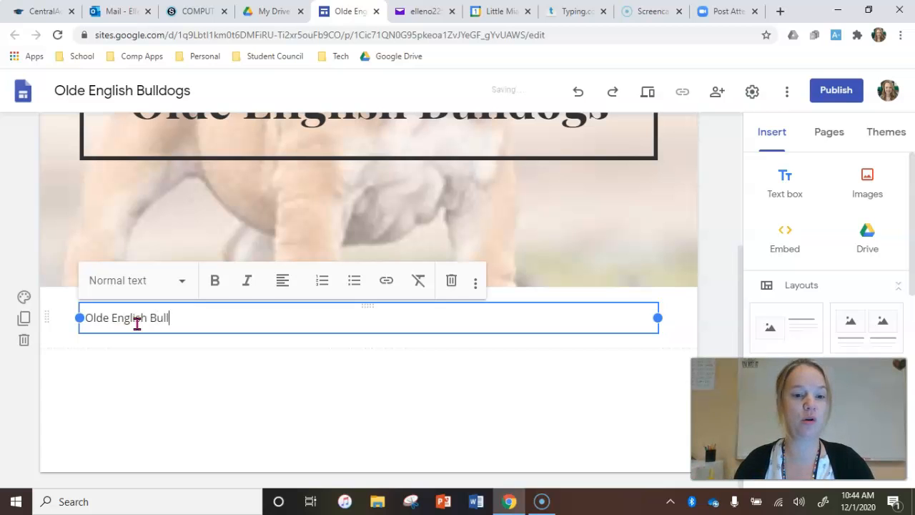
{"action": "type", "text": "dogs are"}
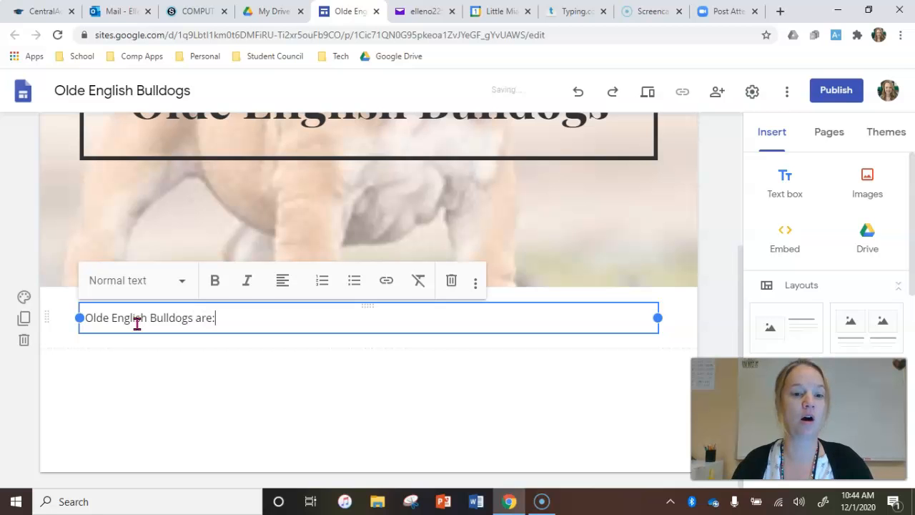
{"action": "type", "text": ":"}
{"action": "key", "text": "Return"}
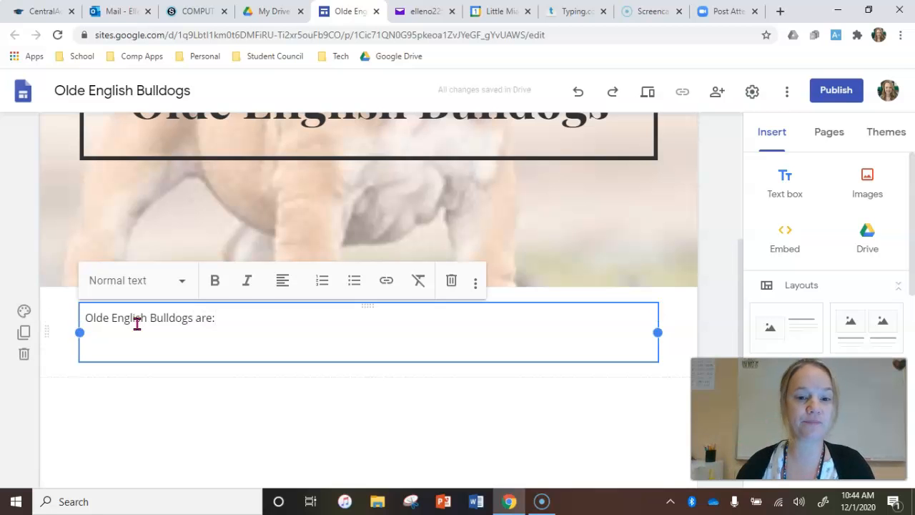
{"action": "left_click", "coordinate": [356, 283]}
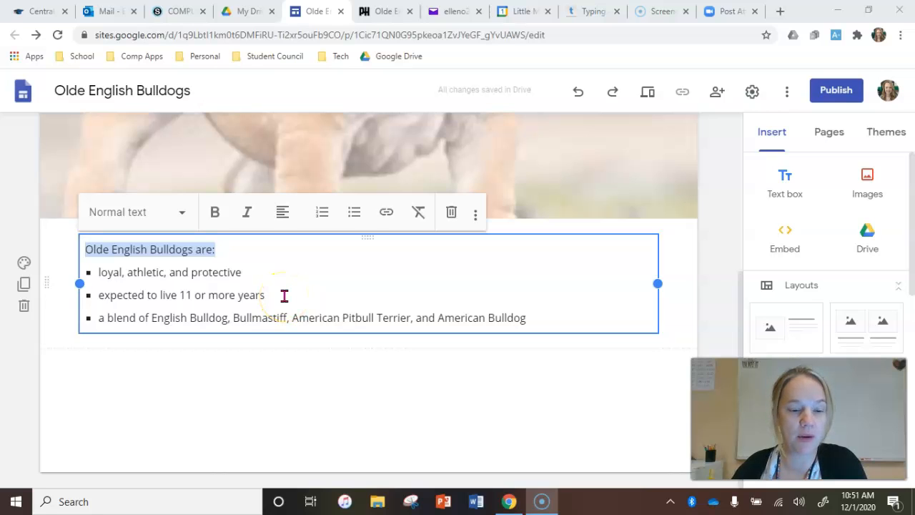
Try the Title style on the "Olde English Bulldogs are:" line and settle on the Heading style.
{"action": "left_click", "coordinate": [233, 295]}
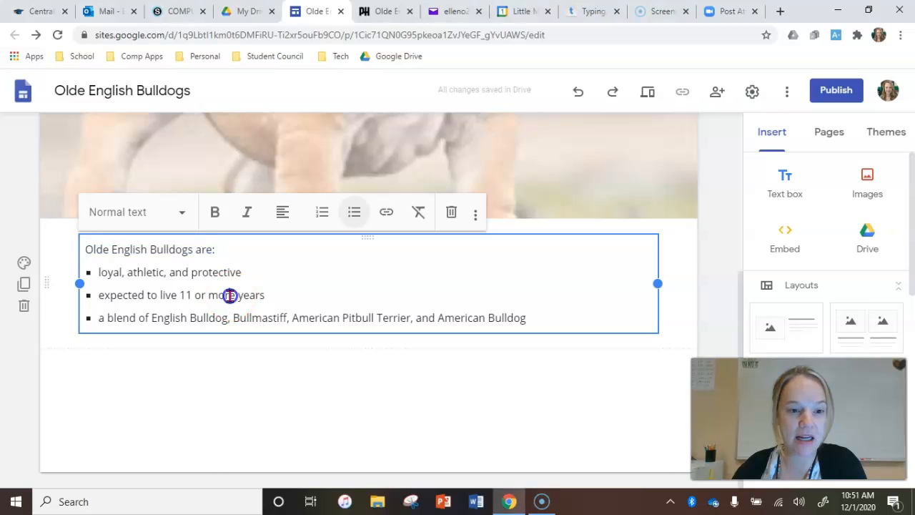
{"action": "left_click", "coordinate": [87, 249]}
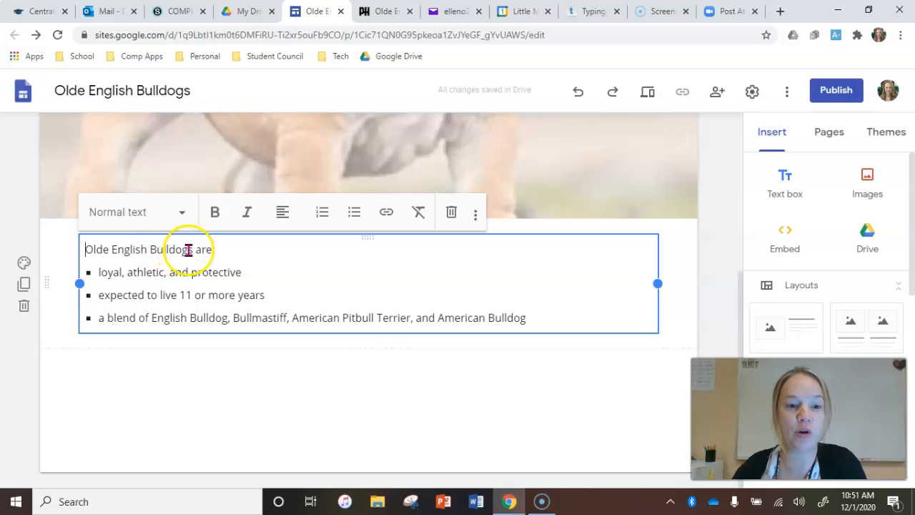
{"action": "left_click", "coordinate": [185, 212]}
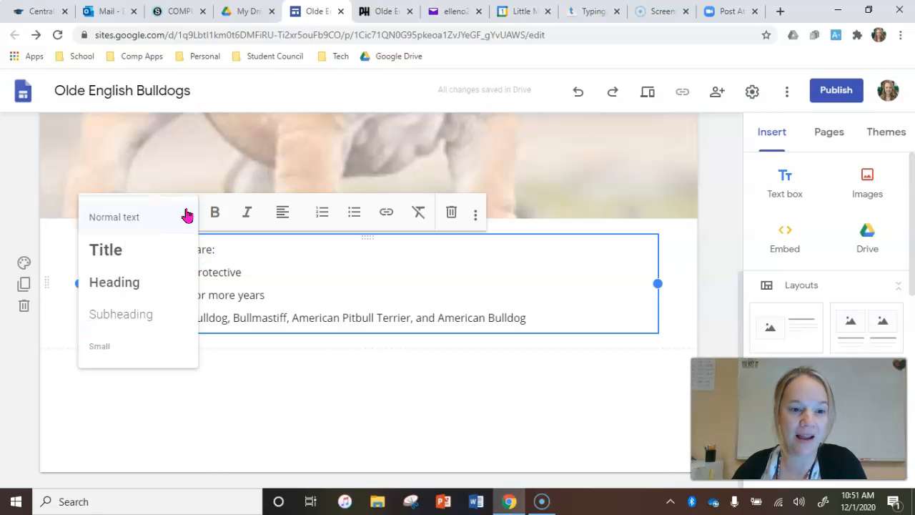
{"action": "left_click", "coordinate": [152, 247]}
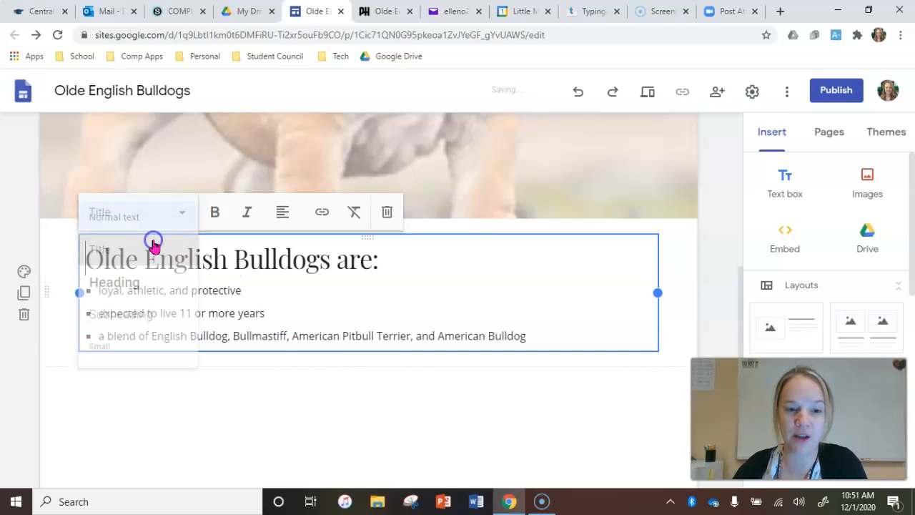
{"action": "left_click", "coordinate": [182, 214]}
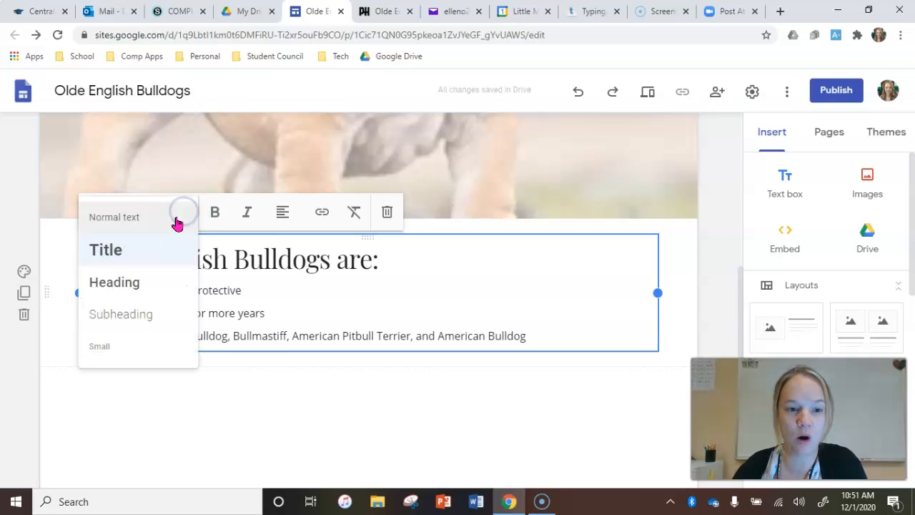
{"action": "left_click", "coordinate": [157, 281]}
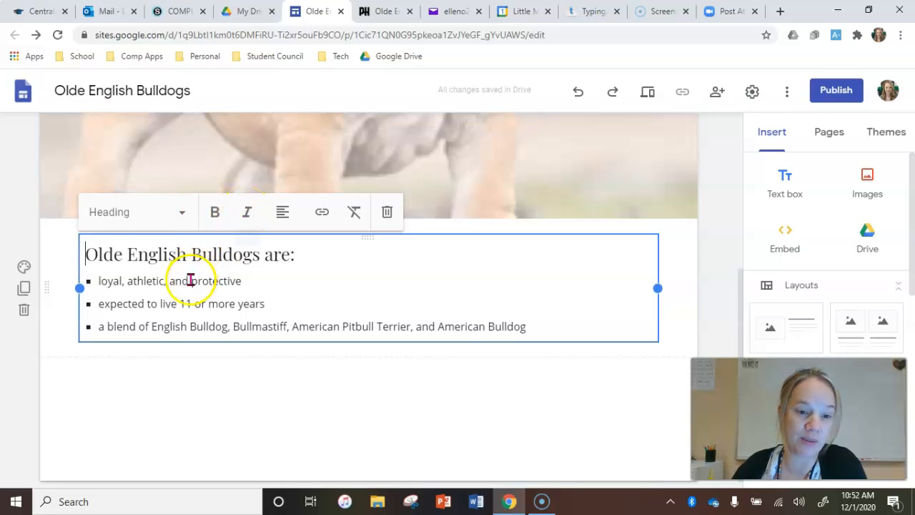
Italicize the words "11 or more years" in the second bullet.
{"action": "left_click_drag", "start_coordinate": [180, 303], "coordinate": [271, 301]}
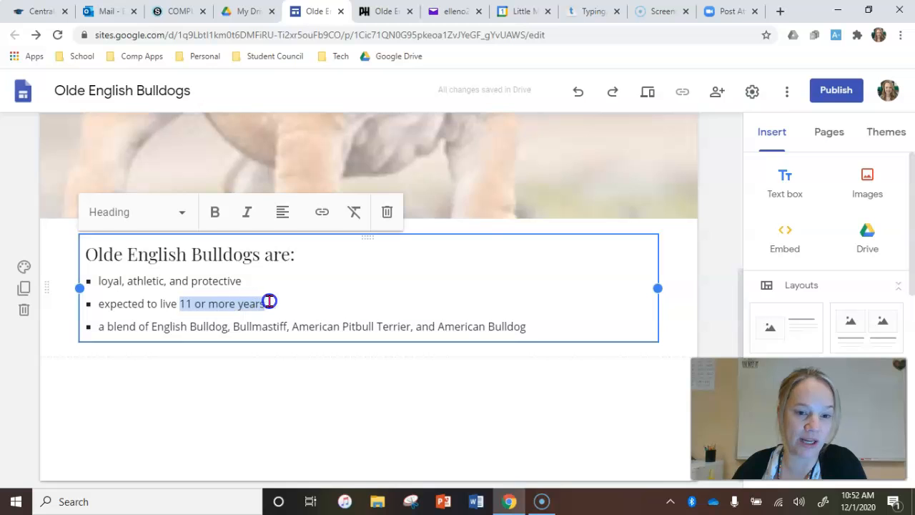
{"action": "left_click", "coordinate": [247, 213]}
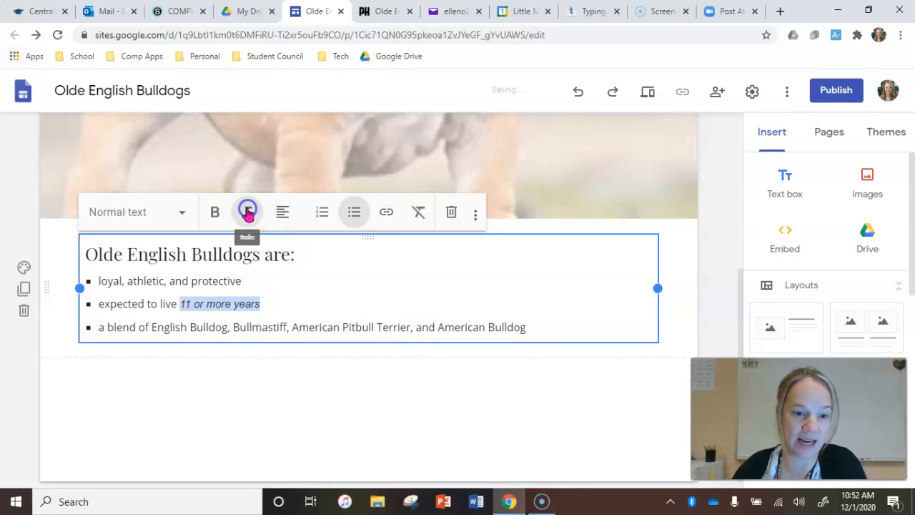
{"action": "left_click", "coordinate": [327, 286]}
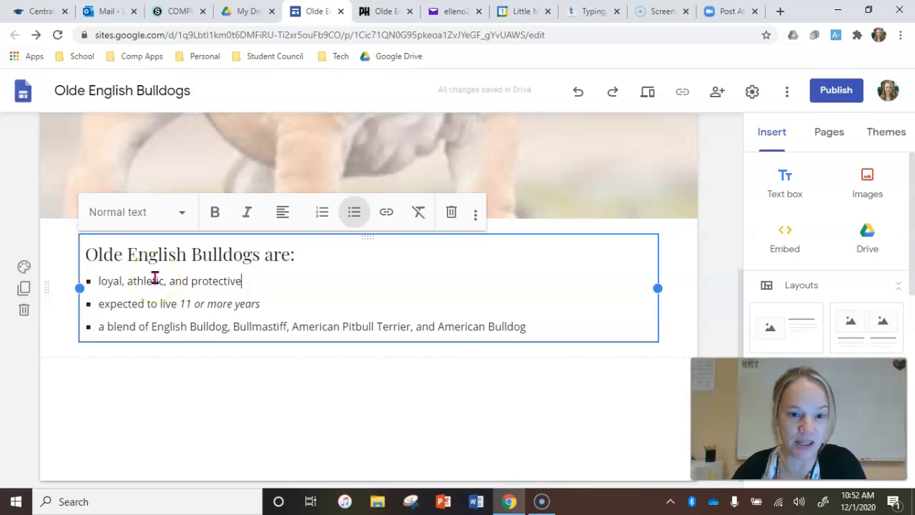
Try center alignment on the first bullet, "loyal, athletic, and protective", and undo it.
{"action": "left_click", "coordinate": [283, 213]}
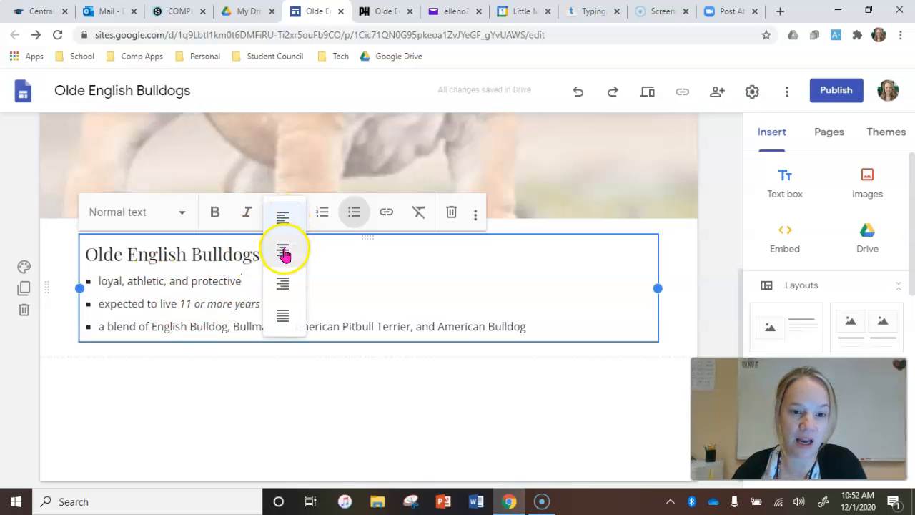
{"action": "left_click", "coordinate": [283, 251]}
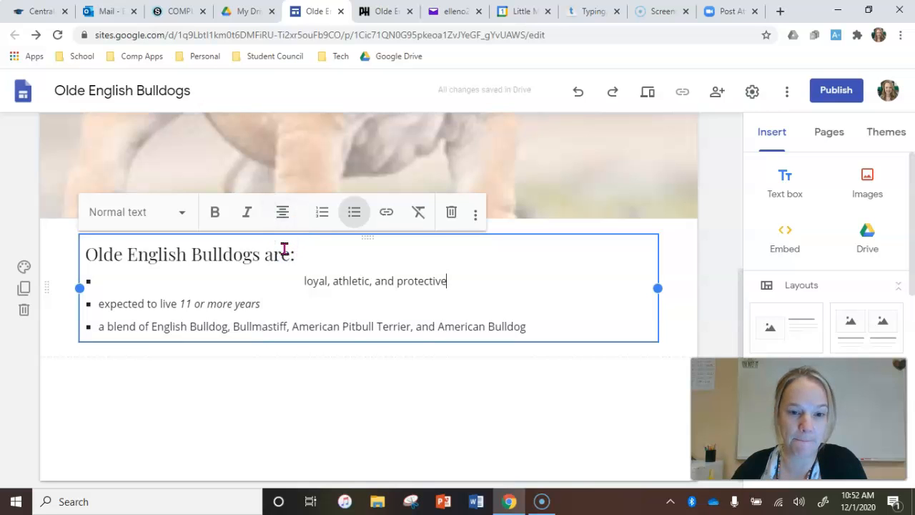
{"action": "left_click", "coordinate": [283, 216]}
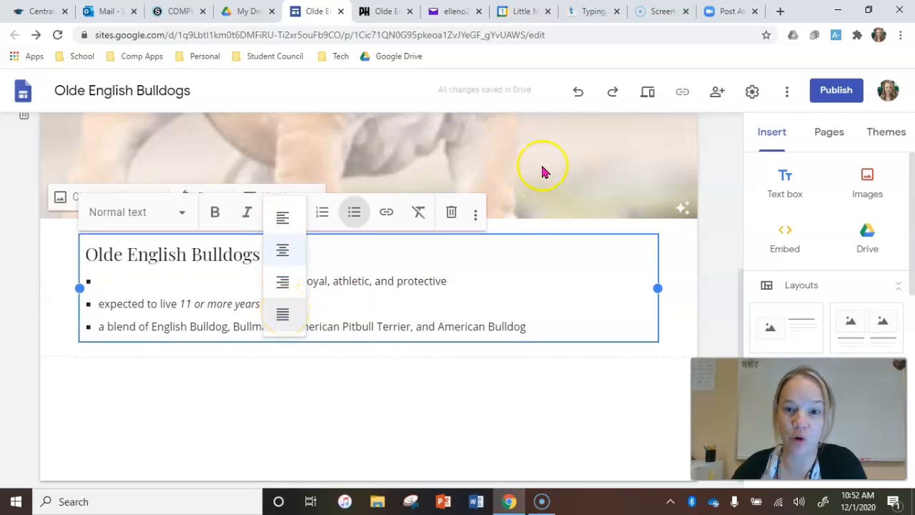
{"action": "left_click", "coordinate": [579, 98]}
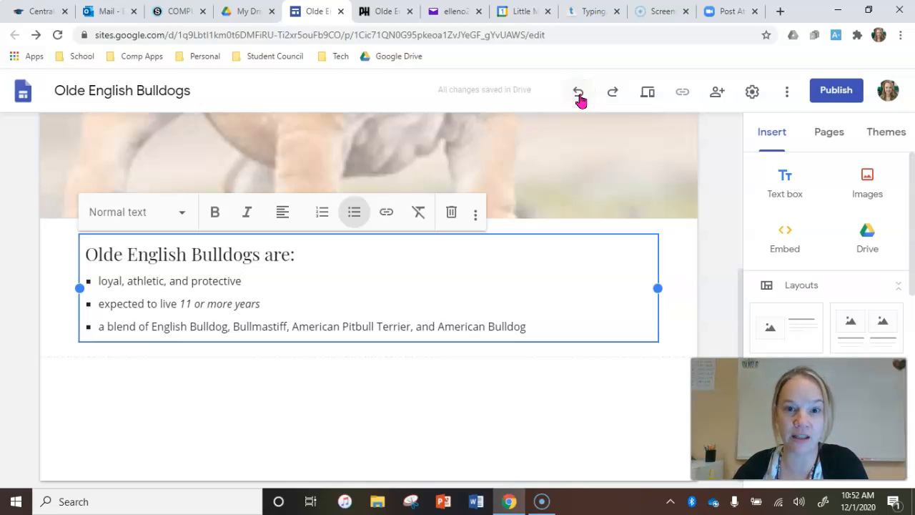
{"action": "left_click", "coordinate": [579, 89]}
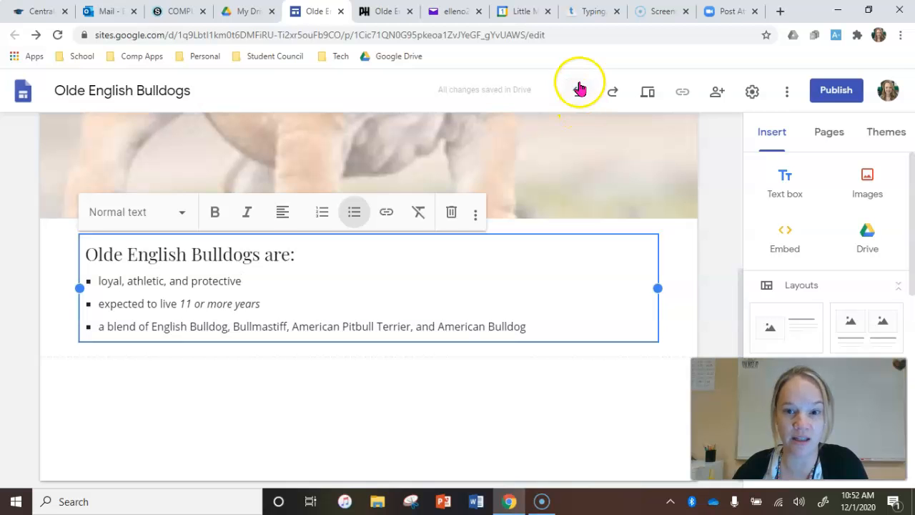
Try center alignment on the heading and all three bullets together, and undo the change.
{"action": "left_click", "coordinate": [88, 253]}
{"action": "left_click_drag", "start_coordinate": [88, 253], "coordinate": [570, 345]}
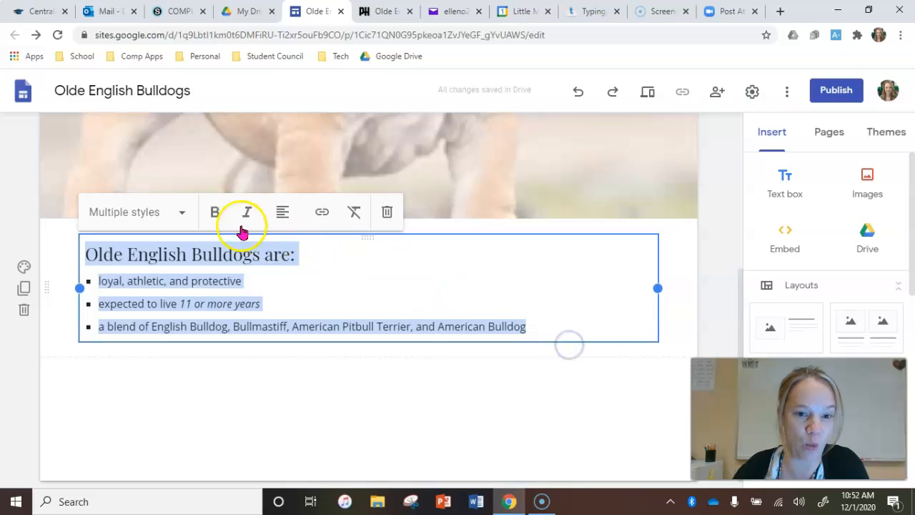
{"action": "left_click", "coordinate": [282, 213]}
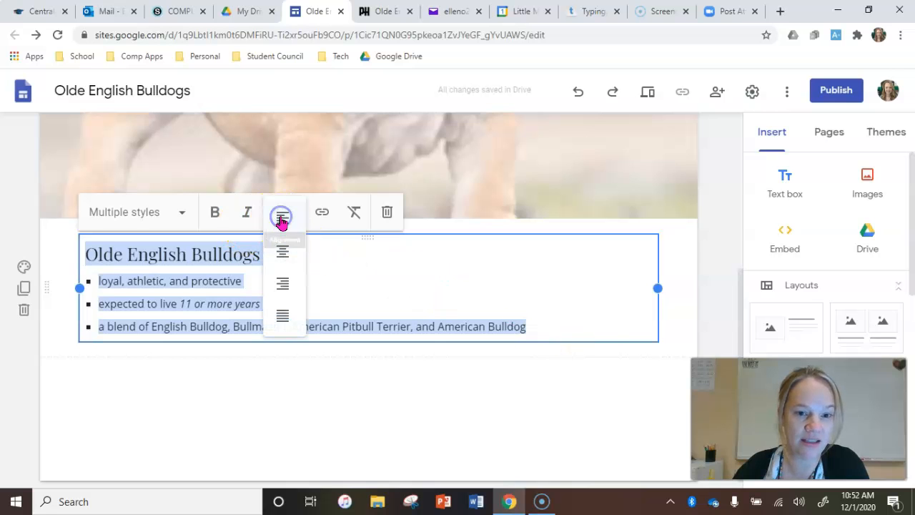
{"action": "left_click", "coordinate": [286, 255]}
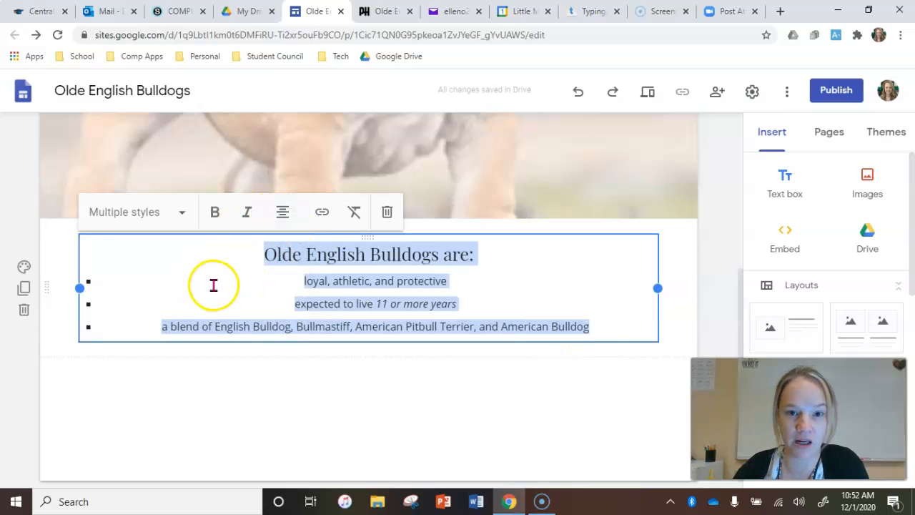
{"action": "left_click", "coordinate": [577, 92]}
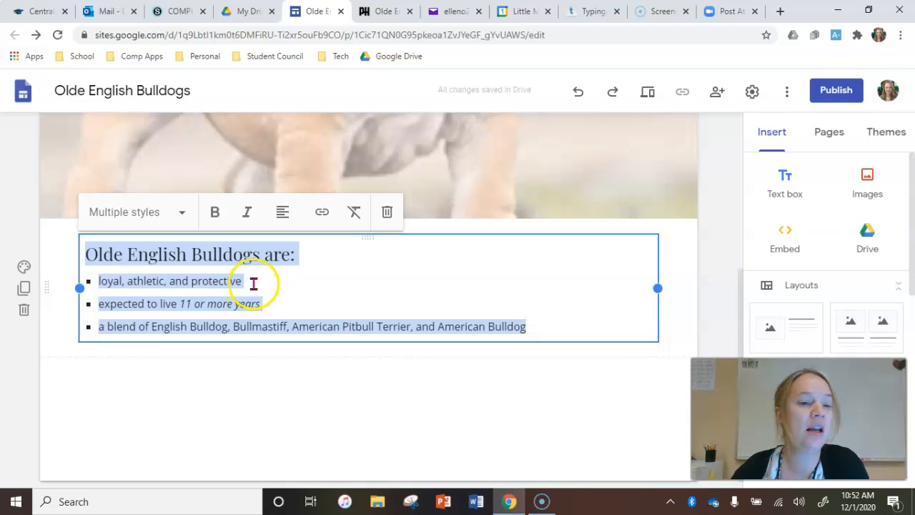
Try the Emphasis 1 background on the text section and switch it to Emphasis 2.
{"action": "left_click", "coordinate": [24, 270]}
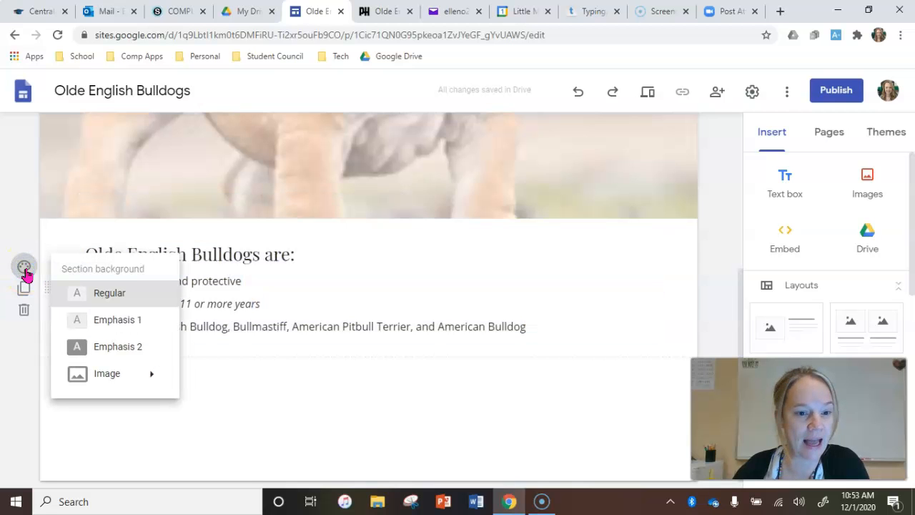
{"action": "left_click", "coordinate": [129, 322]}
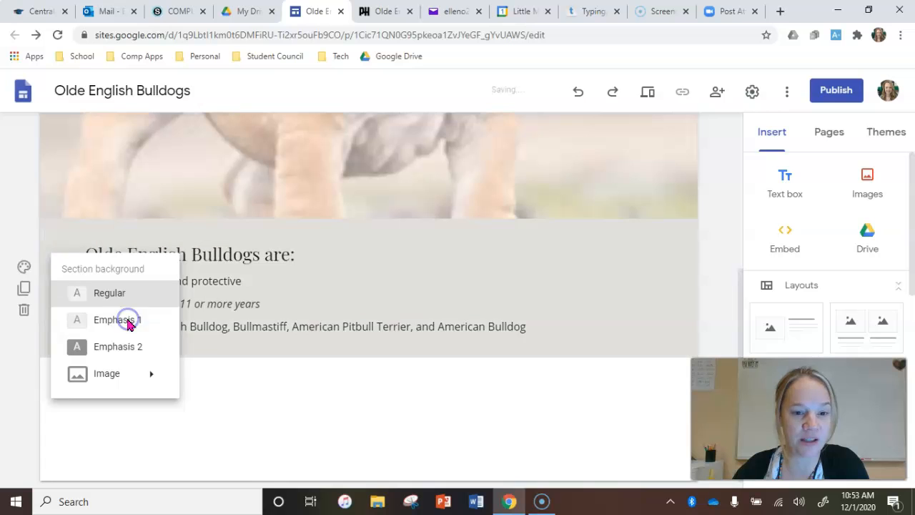
{"action": "left_click", "coordinate": [24, 266]}
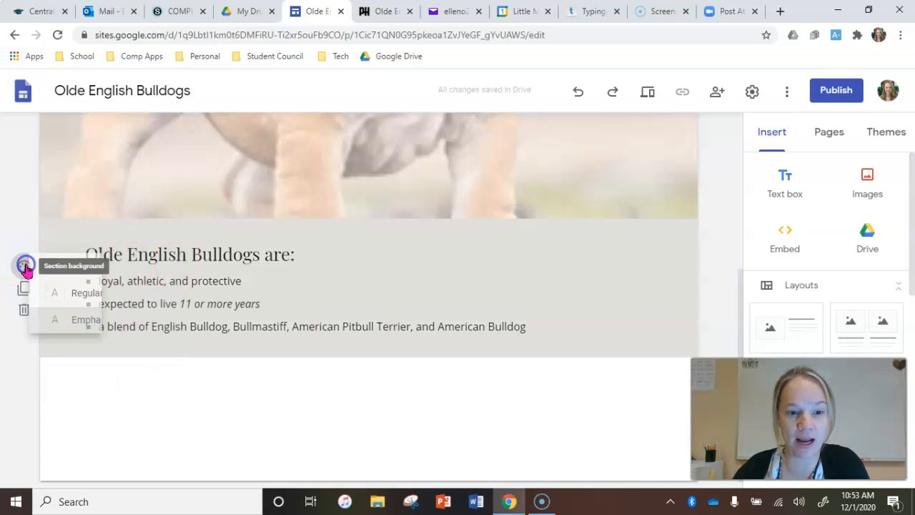
{"action": "left_click", "coordinate": [140, 347]}
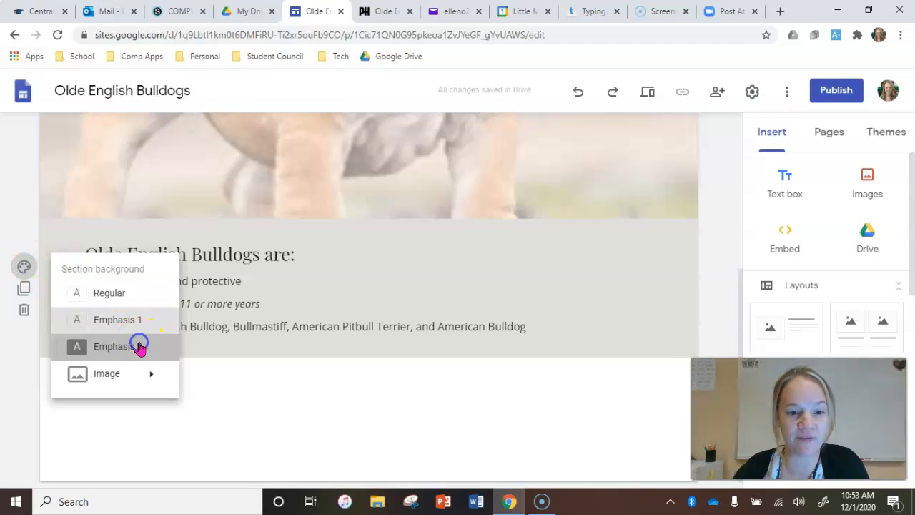
Choose to use an image as the text section's background and search Google images for "backgrounds".
{"action": "left_click", "coordinate": [25, 267]}
{"action": "mouse_move", "coordinate": [149, 382]}
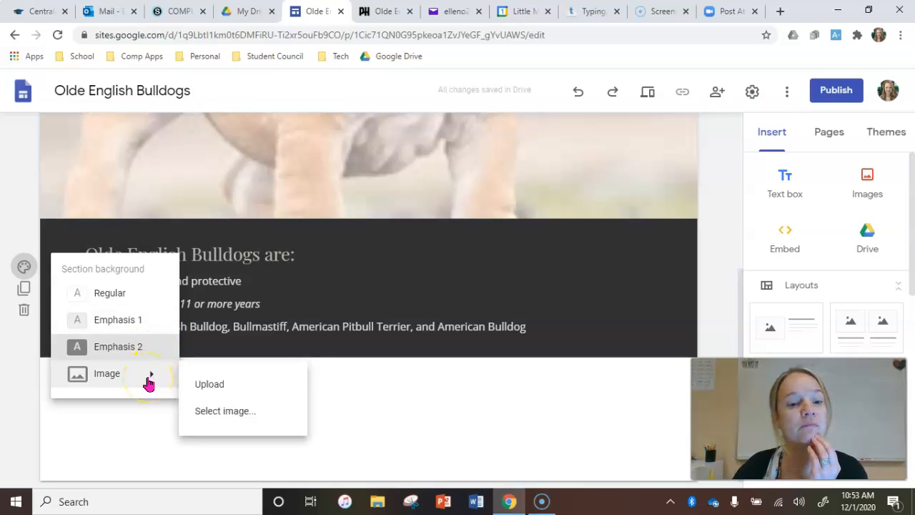
{"action": "left_click", "coordinate": [231, 414]}
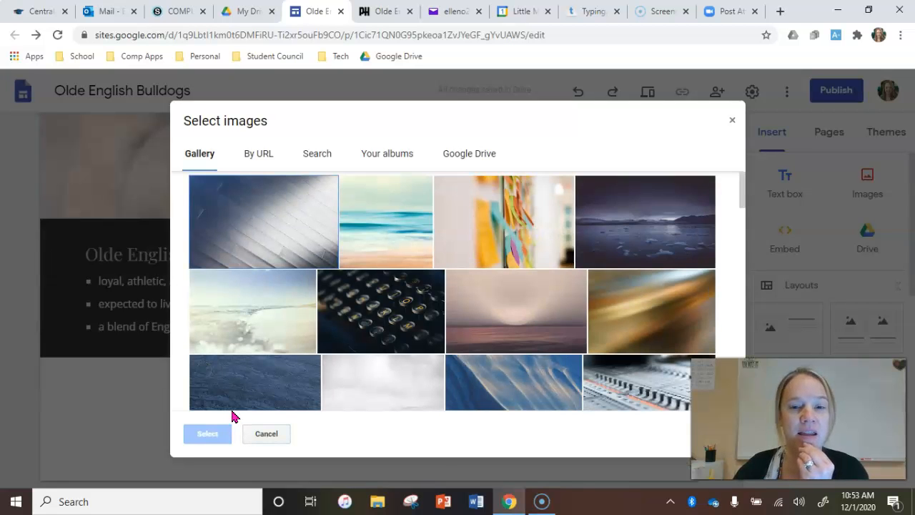
{"action": "left_click", "coordinate": [327, 153]}
{"action": "left_click", "coordinate": [302, 197]}
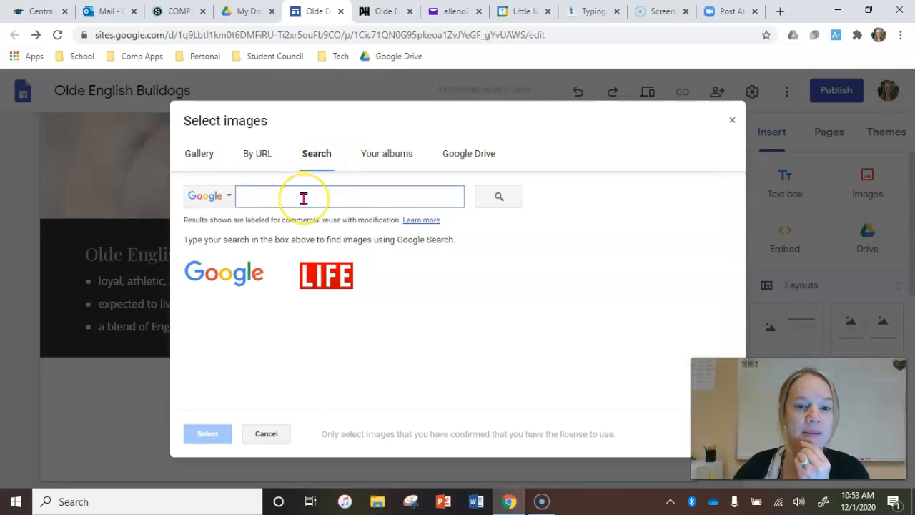
{"action": "type", "text": "backgrounds"}
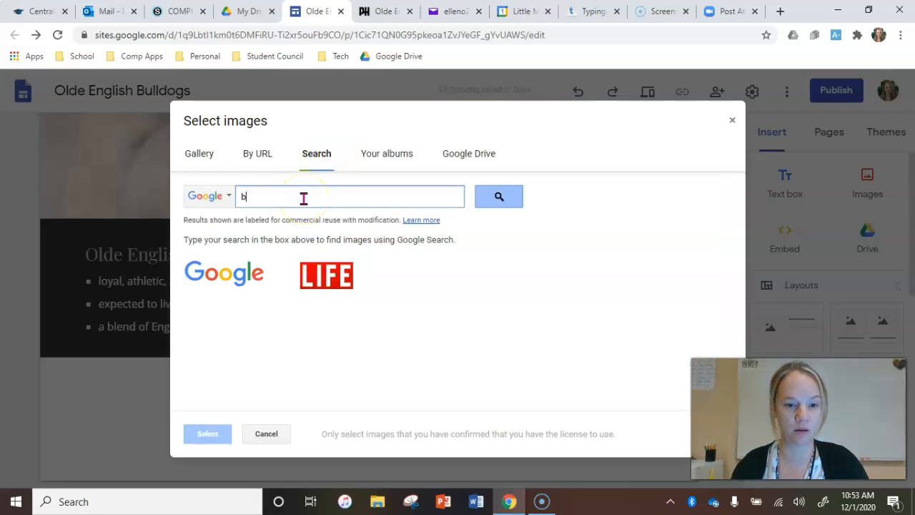
{"action": "key", "text": "Return"}
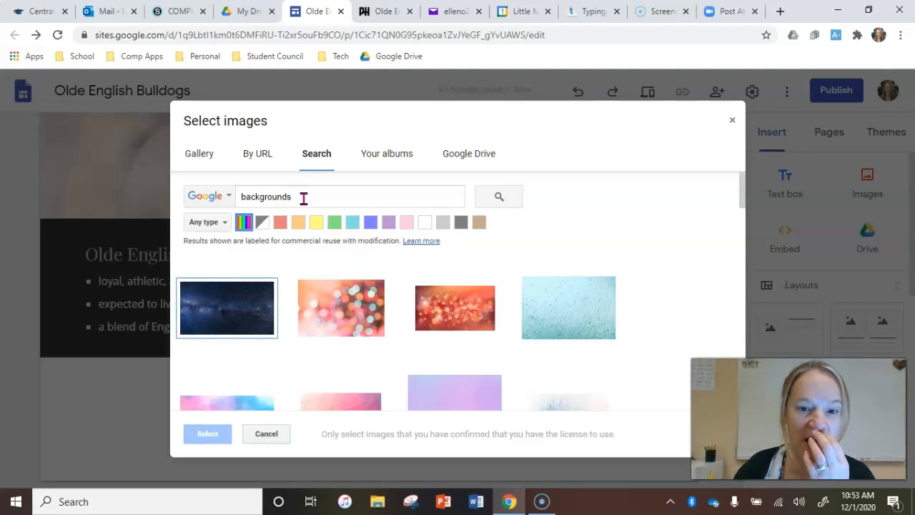
{"action": "left_click", "coordinate": [205, 222]}
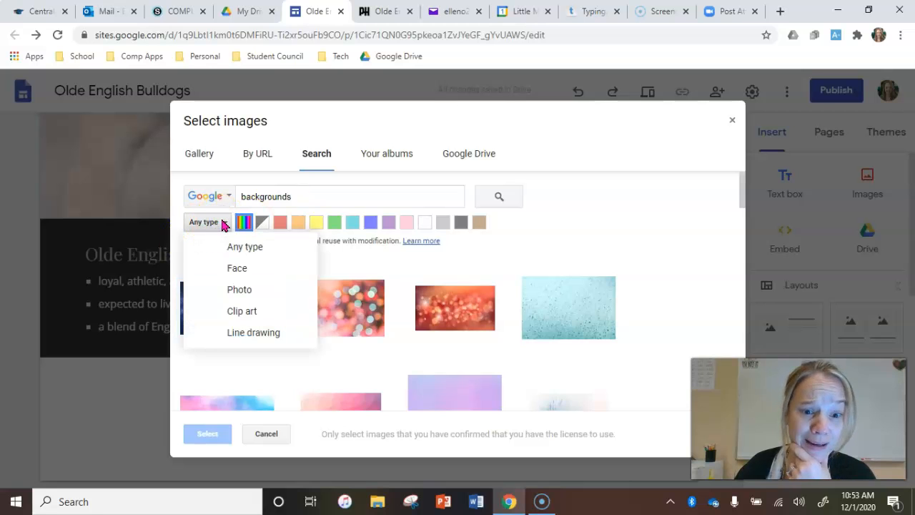
{"action": "left_click", "coordinate": [221, 223]}
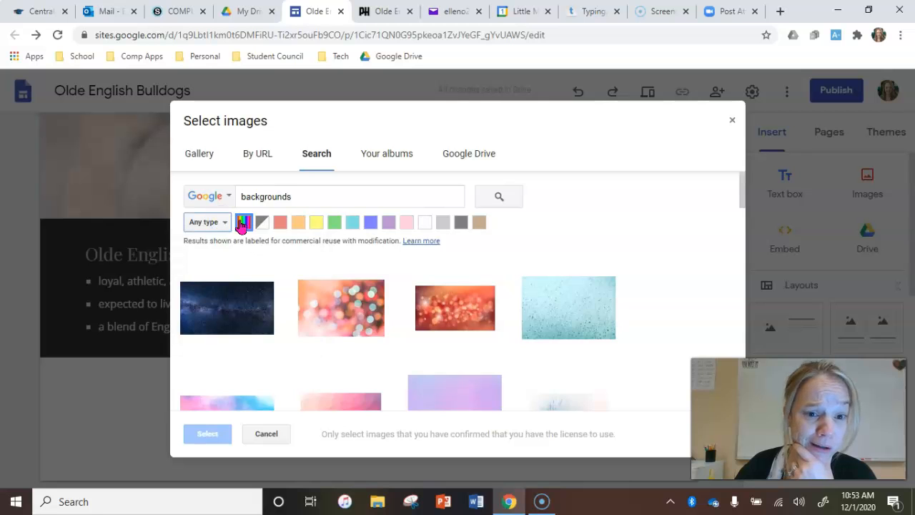
{"action": "left_click", "coordinate": [242, 223]}
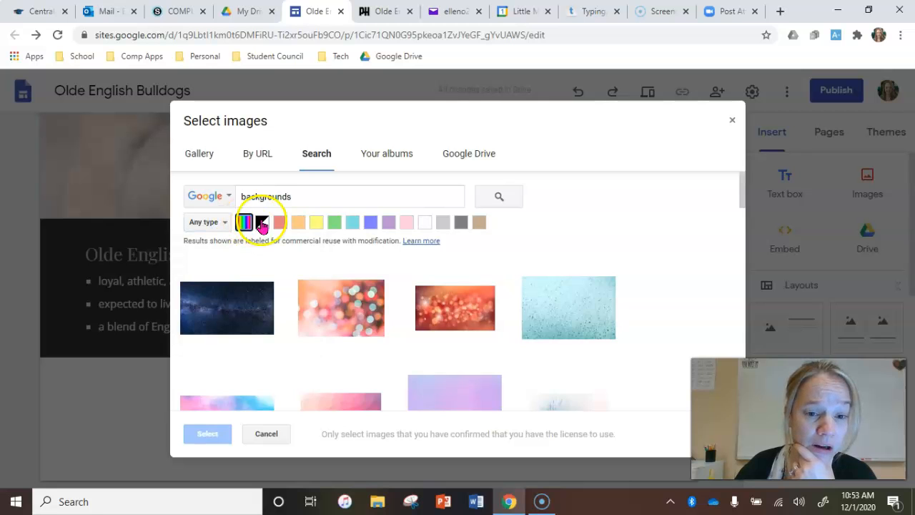
Filter the image results to yellow and set the blurred golden lights picture as the text section's background.
{"action": "left_click", "coordinate": [316, 226]}
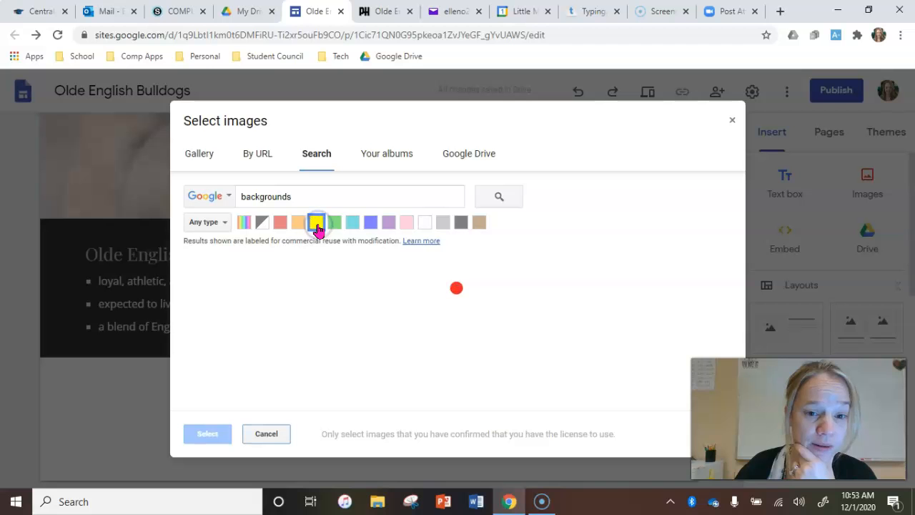
{"action": "scroll", "coordinate": [496, 307], "scroll_direction": "down", "scroll_amount": 1}
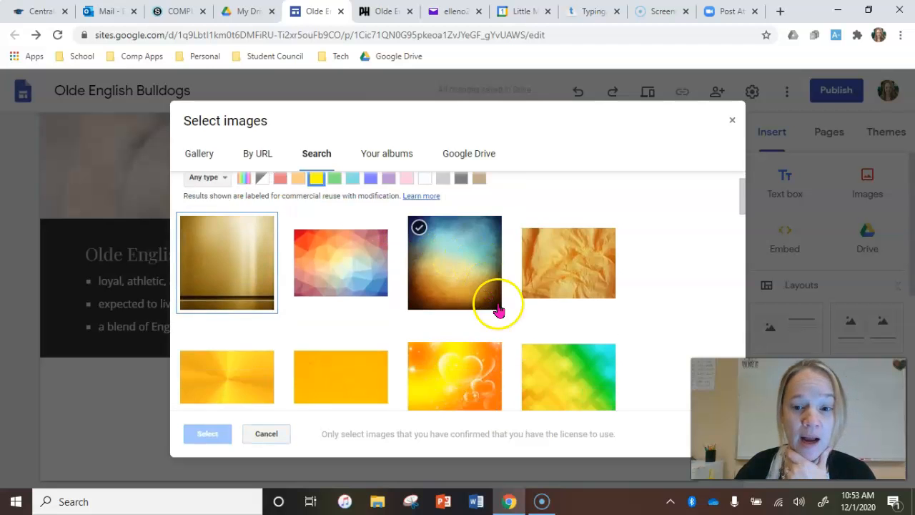
{"action": "scroll", "coordinate": [606, 312], "scroll_direction": "down", "scroll_amount": 2}
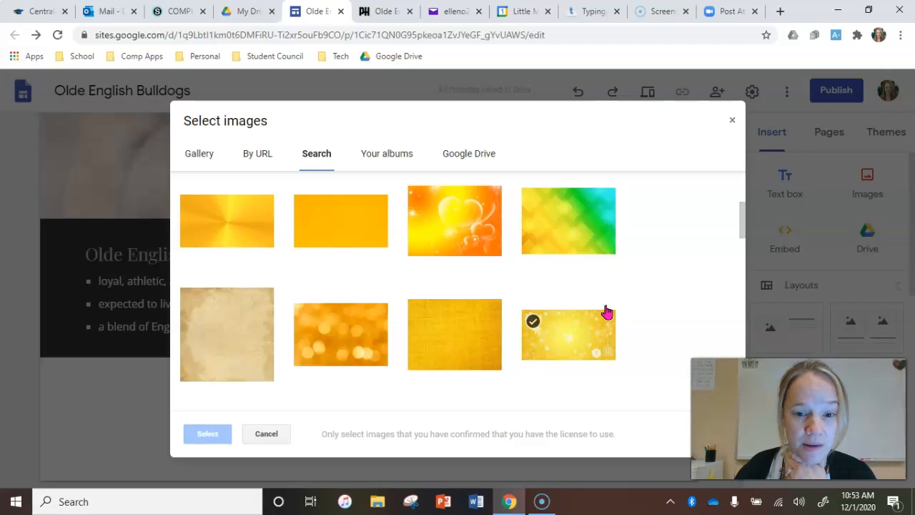
{"action": "left_click", "coordinate": [336, 341]}
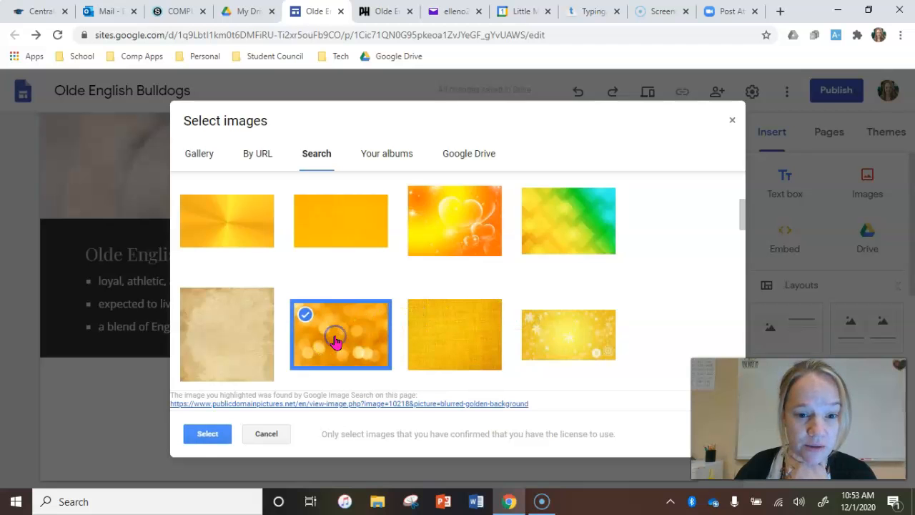
{"action": "left_click", "coordinate": [206, 433]}
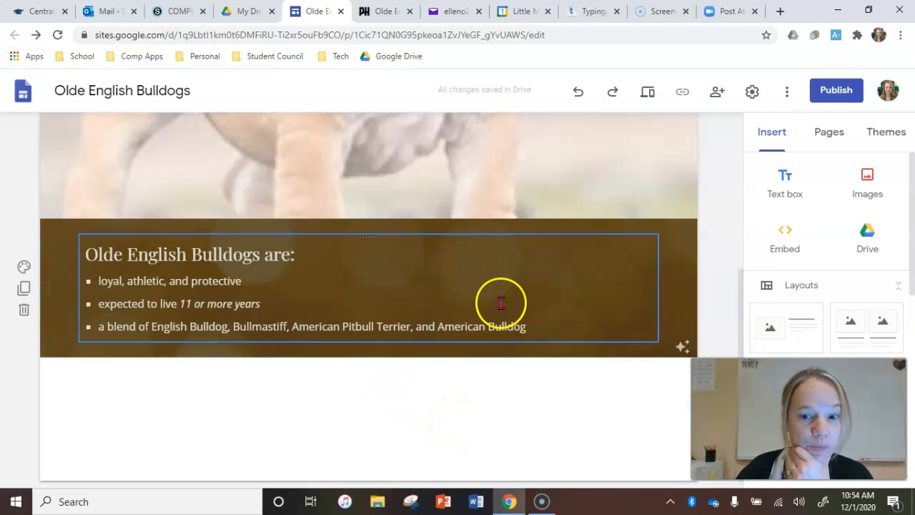
Try removing the readability adjustment from the text section's background image, and turn it back on.
{"action": "left_click", "coordinate": [684, 347]}
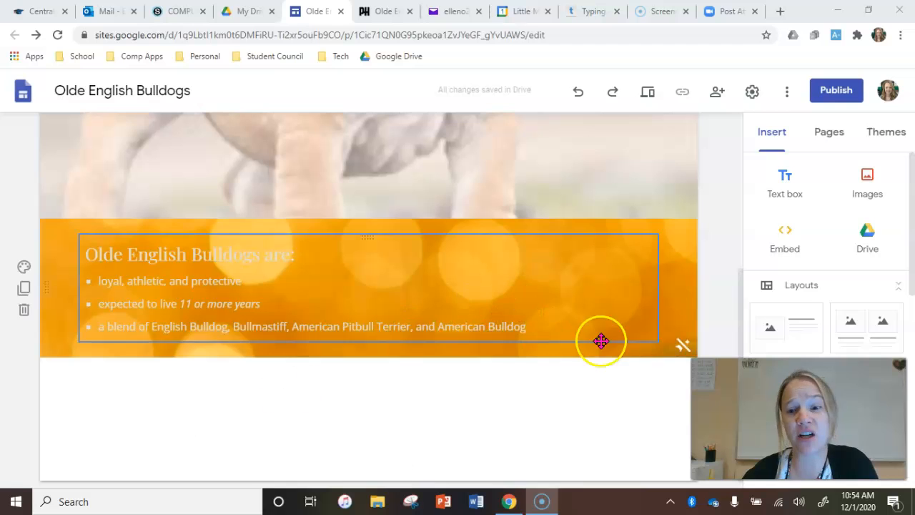
{"action": "left_click", "coordinate": [683, 348]}
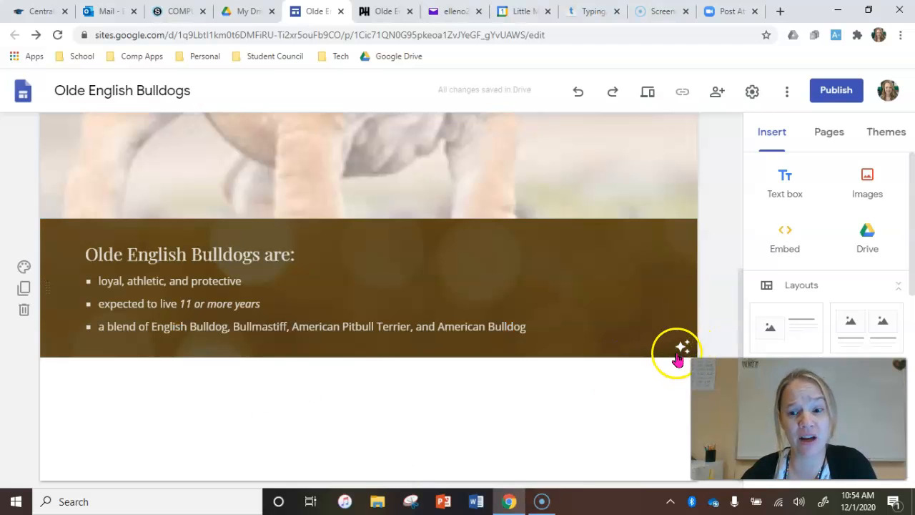
{"action": "left_click", "coordinate": [683, 351]}
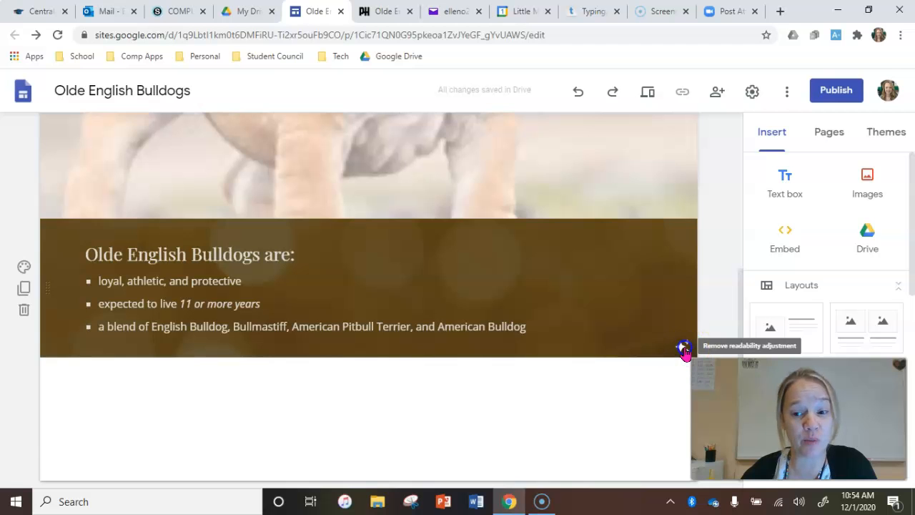